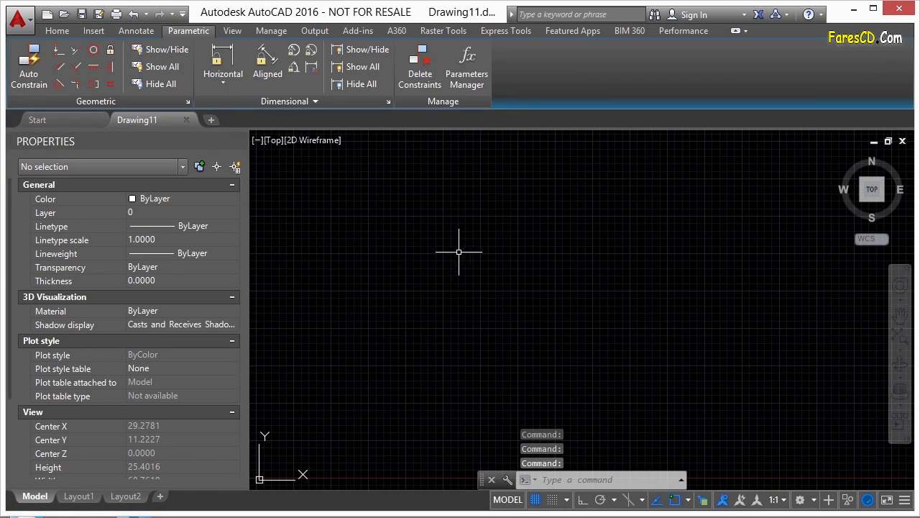
Turn off the grid and draw a rectangle about 14 units wide in the middle of the drawing area
{"action": "key", "text": "F7"}
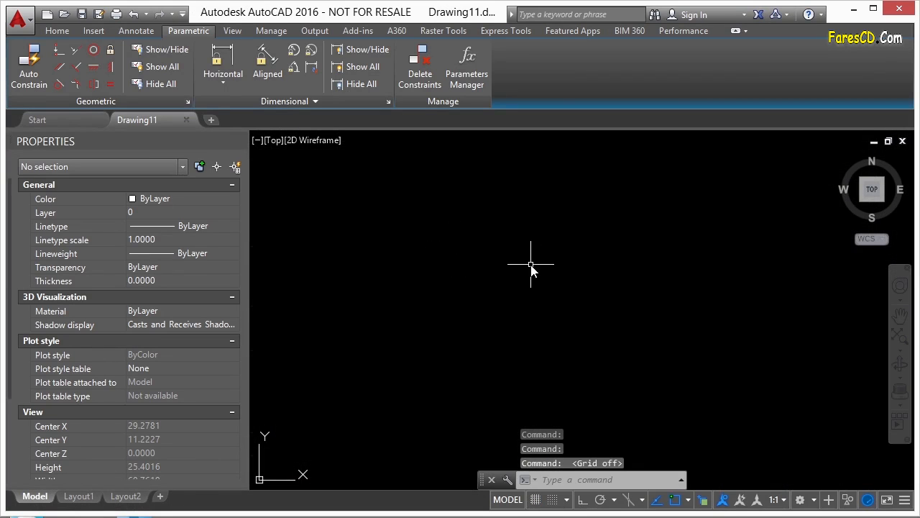
{"action": "type", "text": "rec"}
{"action": "key", "text": "Return"}
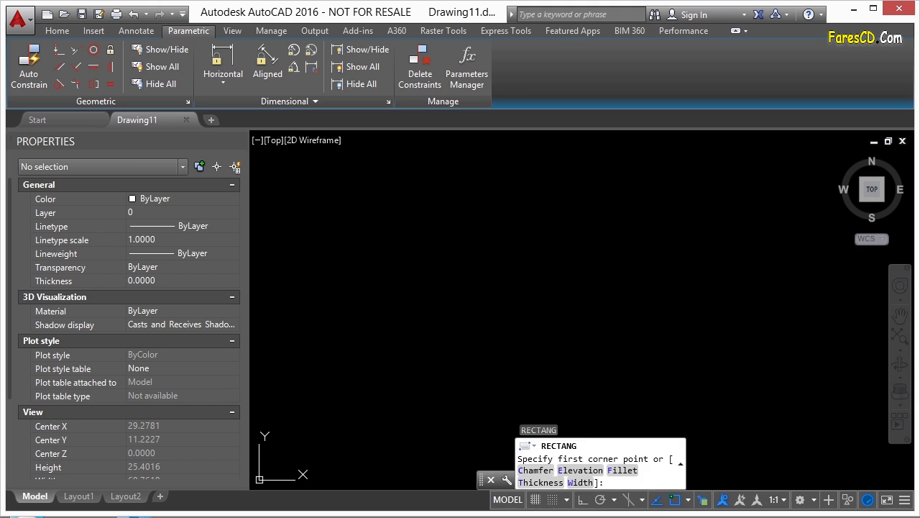
{"action": "left_click", "coordinate": [428, 227]}
{"action": "left_click", "coordinate": [638, 313]}
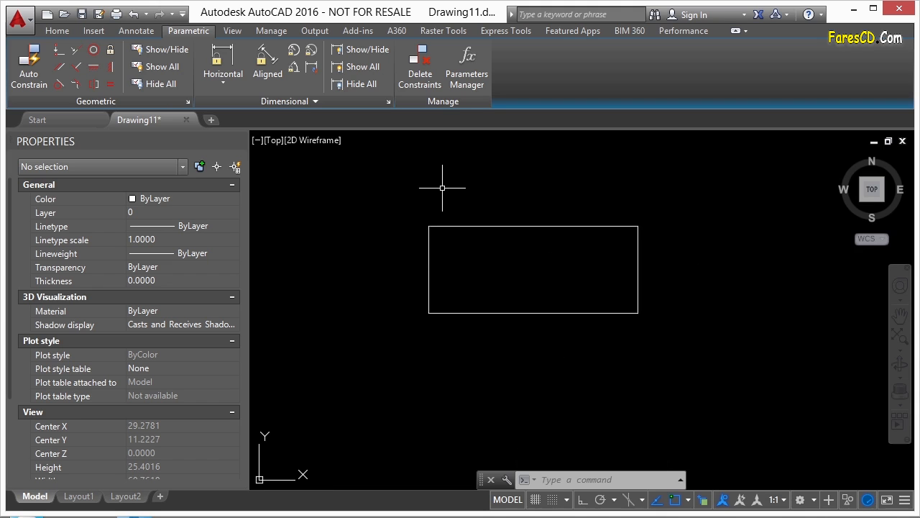
{"action": "left_click", "coordinate": [223, 82]}
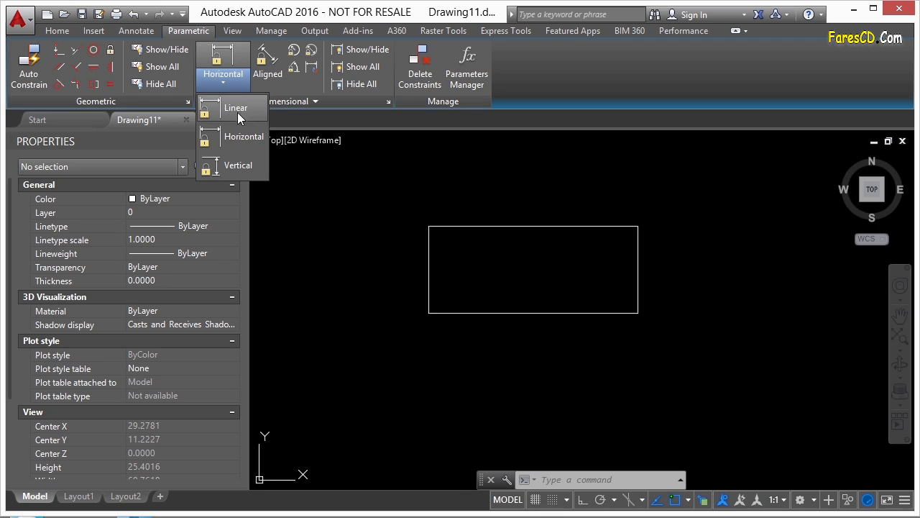
{"action": "left_click", "coordinate": [484, 204]}
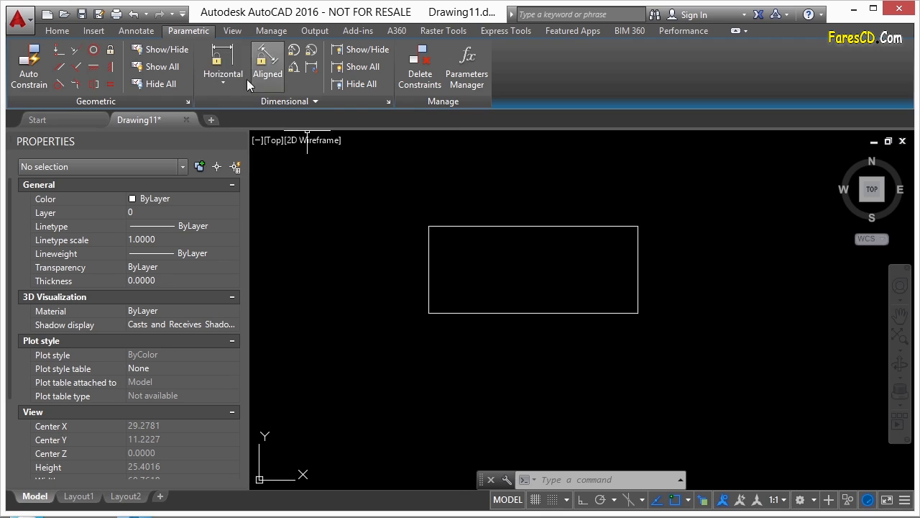
{"action": "left_click", "coordinate": [224, 75]}
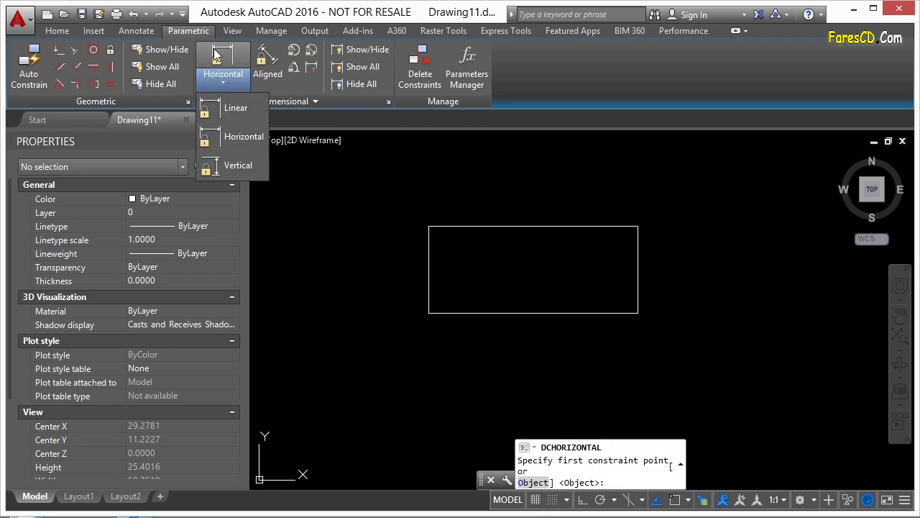
{"action": "left_click", "coordinate": [199, 29]}
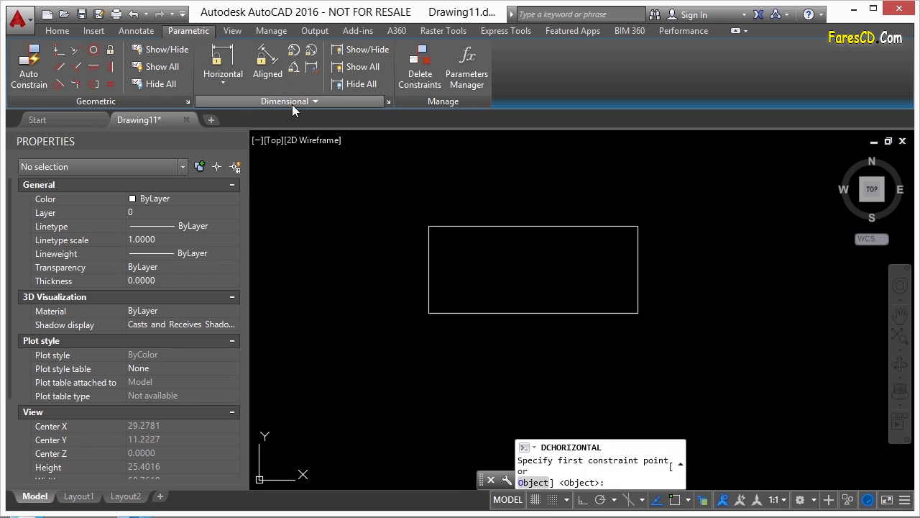
Add a linear dimensional constraint between the endpoints of the rectangle's top edge, placed above it, accepting the default value
{"action": "left_click", "coordinate": [230, 84]}
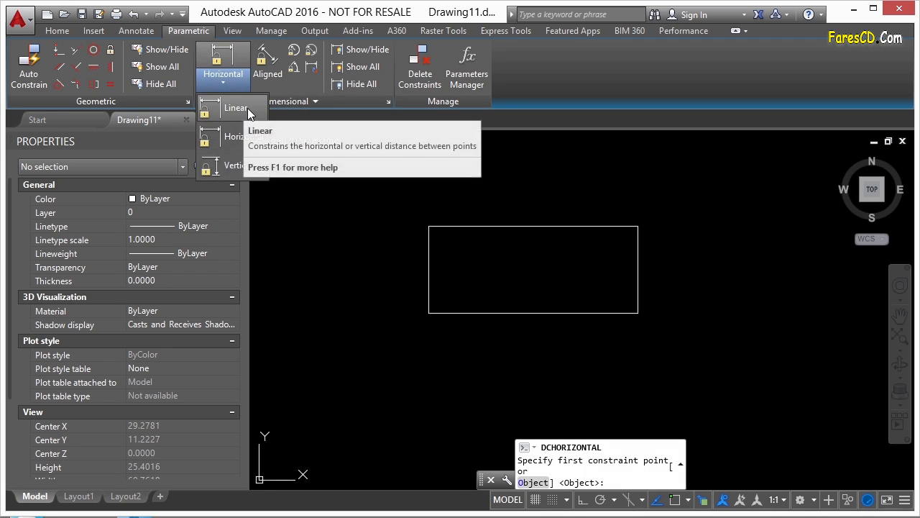
{"action": "left_click", "coordinate": [248, 108]}
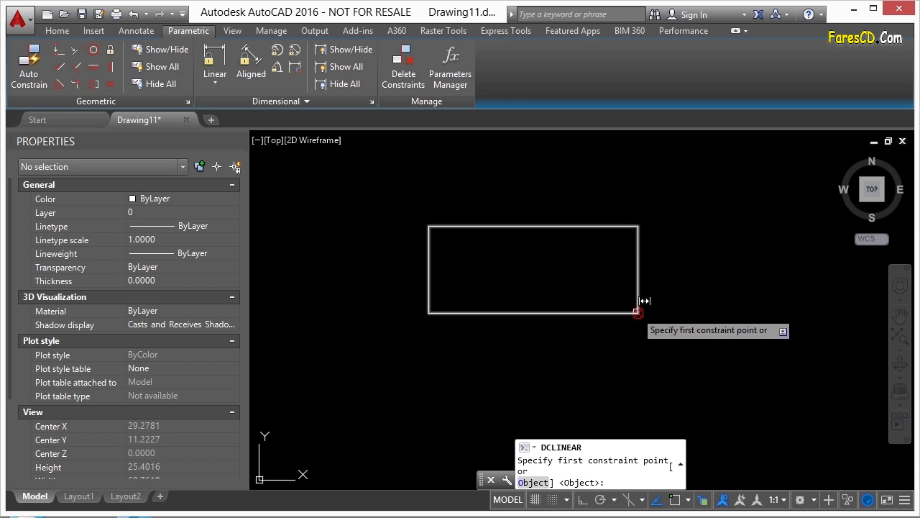
{"action": "left_click", "coordinate": [439, 226]}
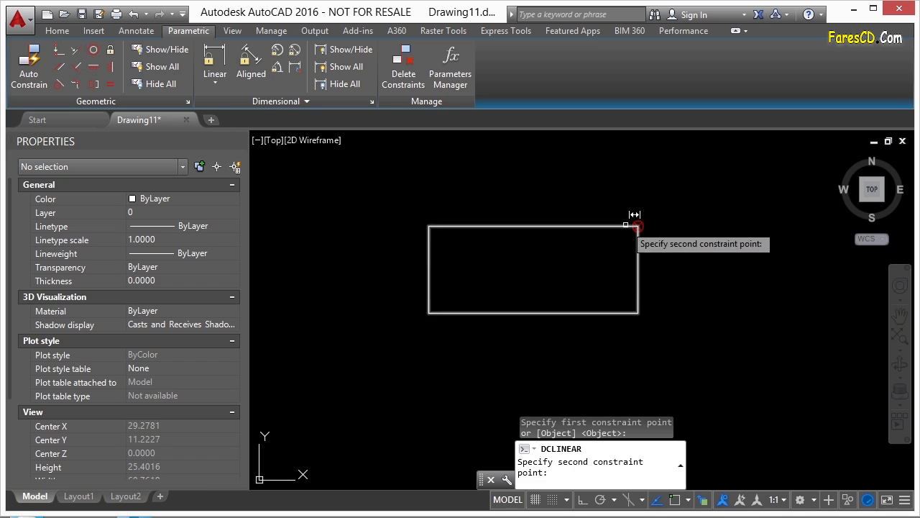
{"action": "left_click", "coordinate": [637, 225]}
{"action": "left_click", "coordinate": [586, 180]}
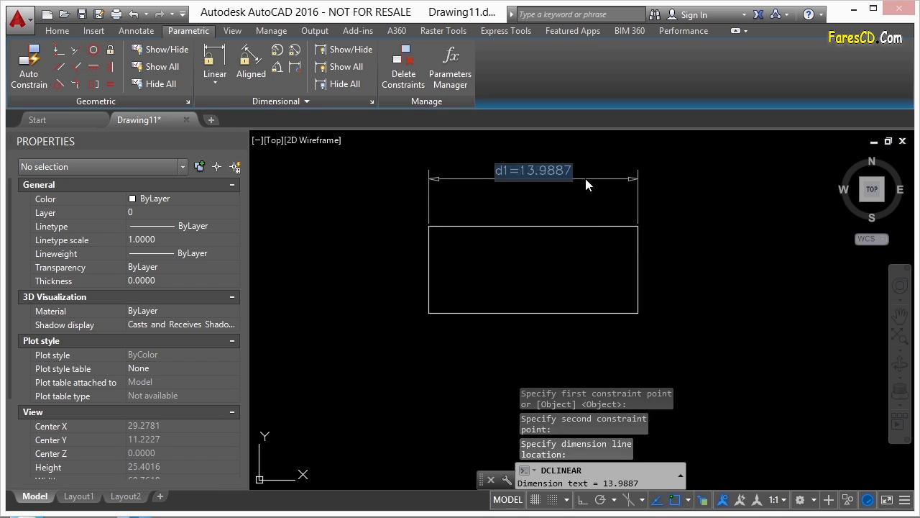
{"action": "key", "text": "Return"}
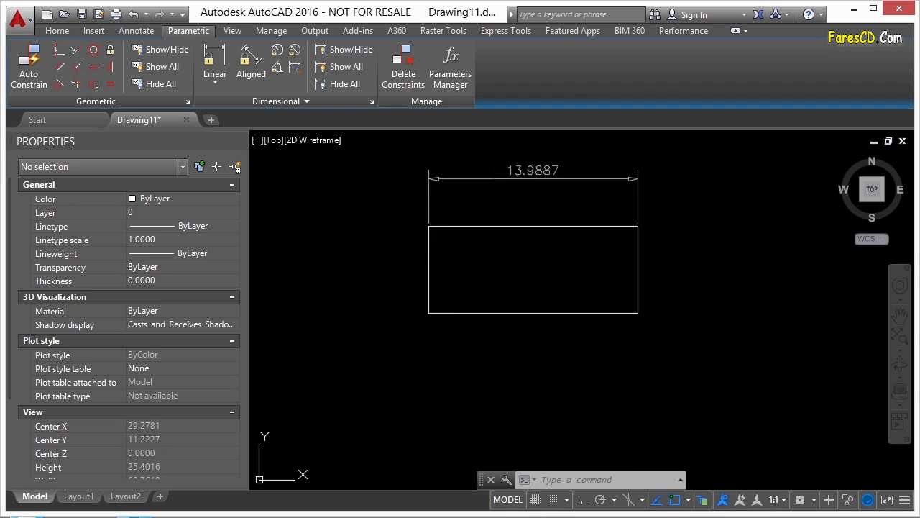
Stretch the rectangle's upper-right corner upward to test the width constraint
{"action": "middle_click_drag", "start_coordinate": [587, 196], "coordinate": [554, 253]}
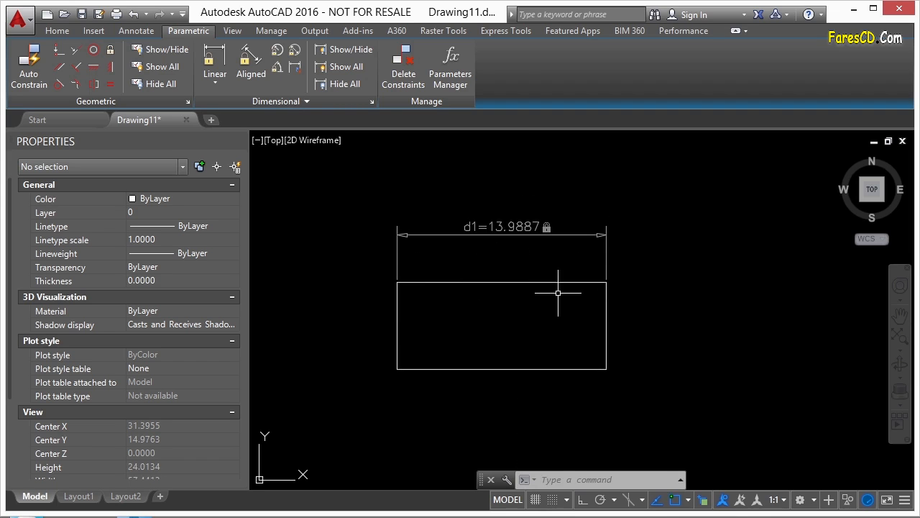
{"action": "left_click", "coordinate": [585, 283]}
{"action": "left_click", "coordinate": [606, 282]}
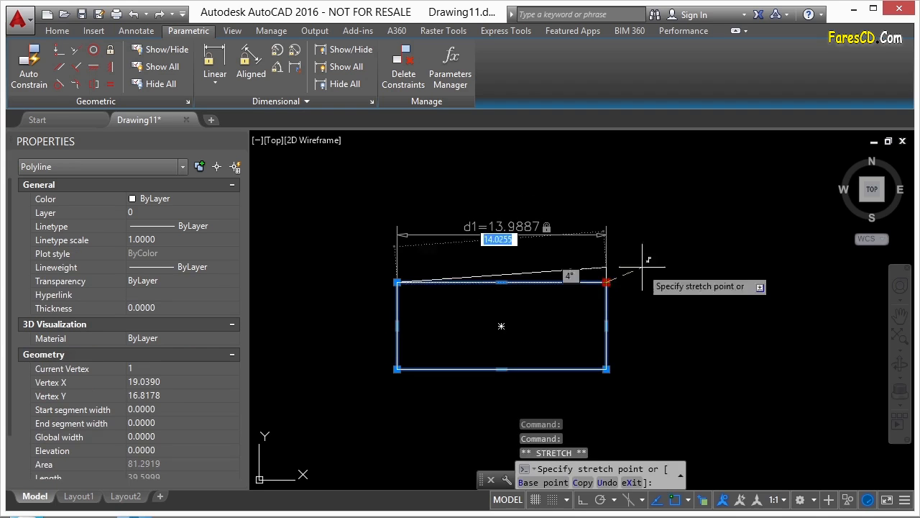
{"action": "left_click", "coordinate": [609, 194]}
Stretch the polyline's right edge outward twice by its midpoint, moving the lower-right vertex well beyond the constrained top edge
{"action": "scroll", "coordinate": [569, 270], "scroll_direction": "down", "scroll_amount": 2}
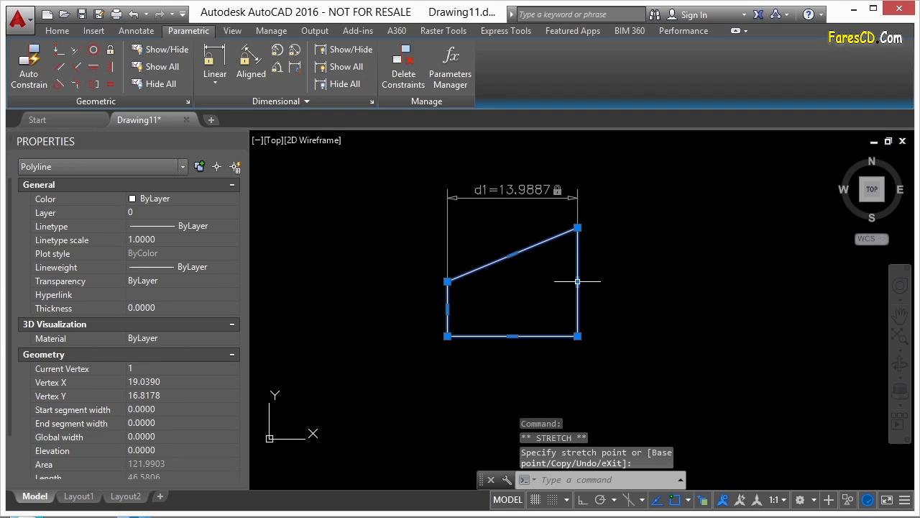
{"action": "left_click", "coordinate": [578, 281]}
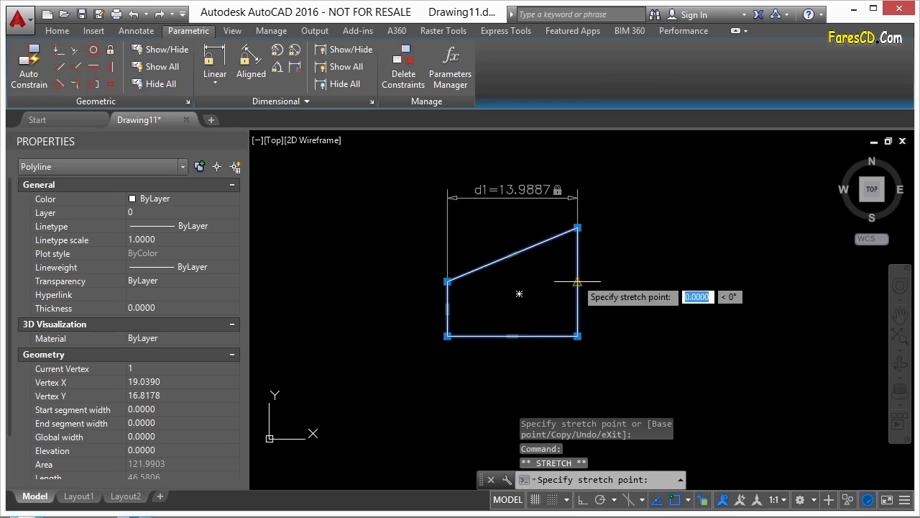
{"action": "left_click", "coordinate": [665, 275]}
{"action": "left_click", "coordinate": [623, 277]}
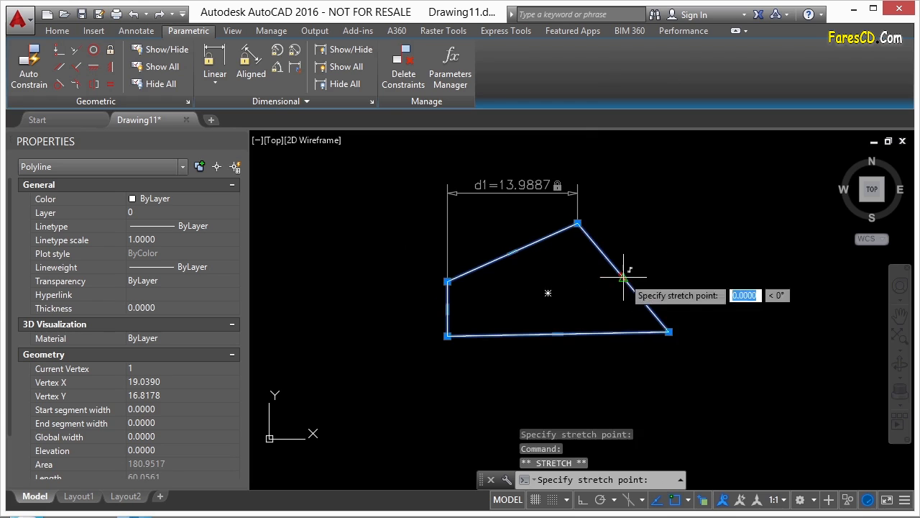
{"action": "left_click", "coordinate": [690, 269]}
{"action": "left_click", "coordinate": [582, 219]}
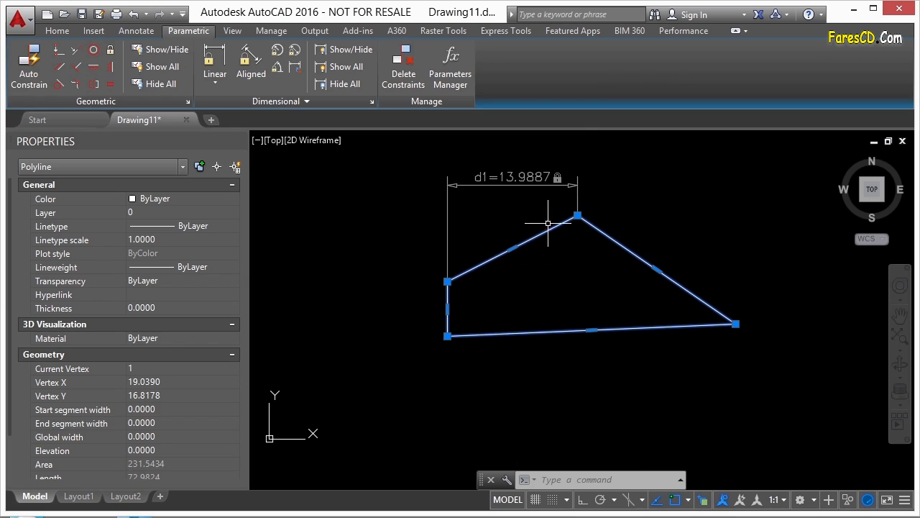
Stretch the polyline's upper-left vertex upward and reposition its upper-right vertex slightly above that level
{"action": "left_click", "coordinate": [447, 281]}
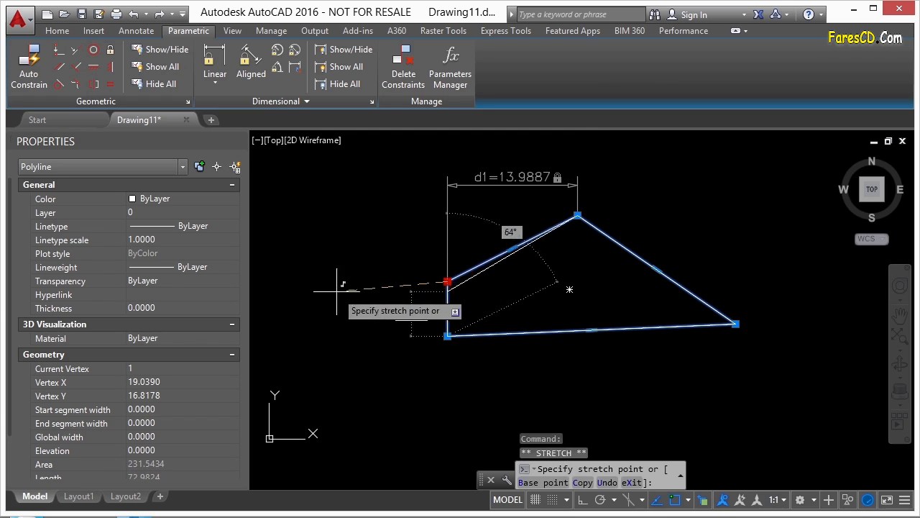
{"action": "left_click", "coordinate": [406, 242]}
{"action": "left_click", "coordinate": [577, 214]}
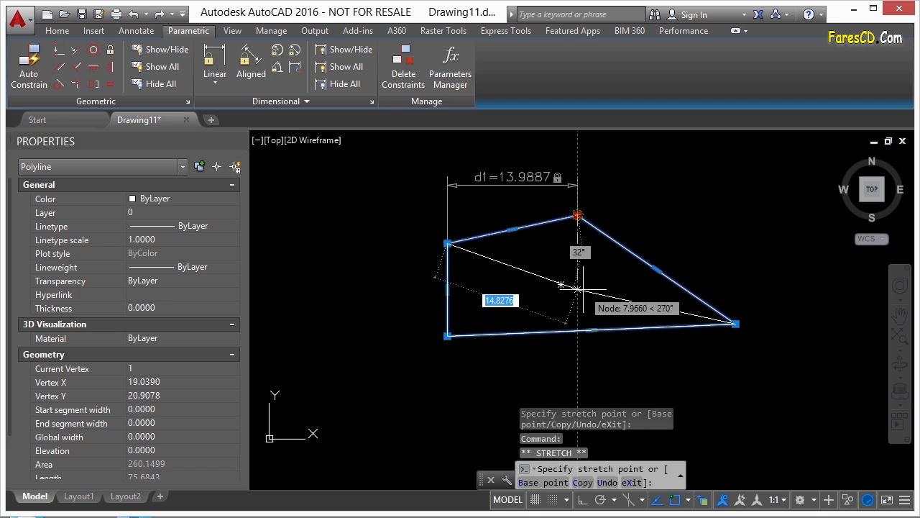
{"action": "left_click", "coordinate": [577, 289]}
{"action": "left_click", "coordinate": [577, 289]}
{"action": "left_click", "coordinate": [578, 230]}
{"action": "key", "text": "Escape"}
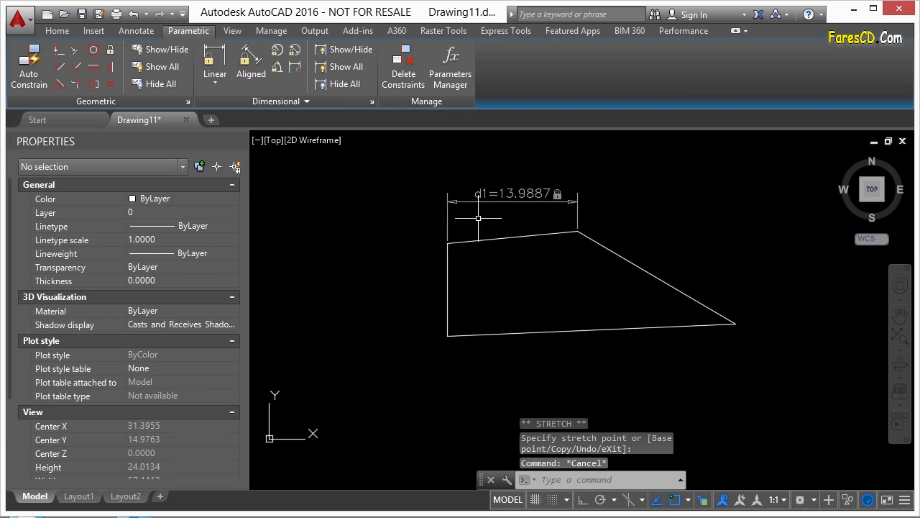
Add a vertical dimensional constraint between the endpoints of the polyline's left edge, placed to the left of it
{"action": "left_click", "coordinate": [215, 81]}
{"action": "left_click", "coordinate": [247, 161]}
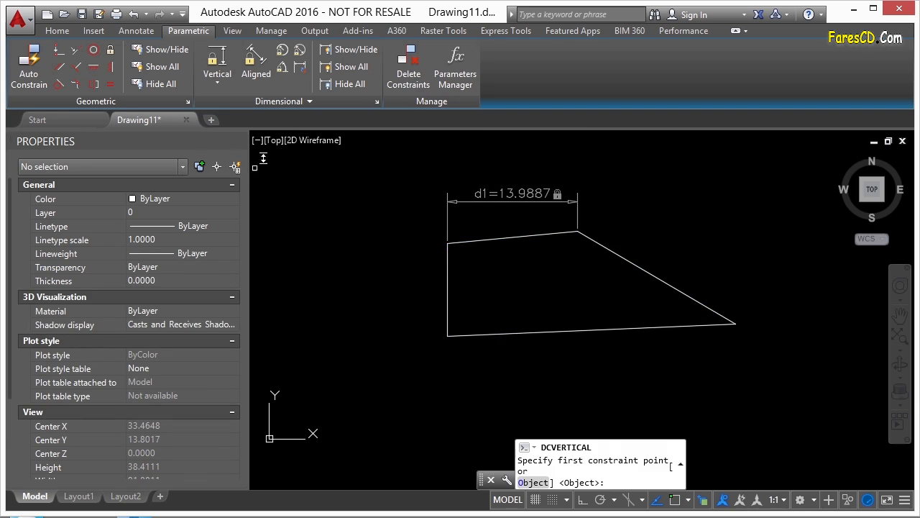
{"action": "left_click", "coordinate": [447, 243]}
{"action": "left_click", "coordinate": [447, 334]}
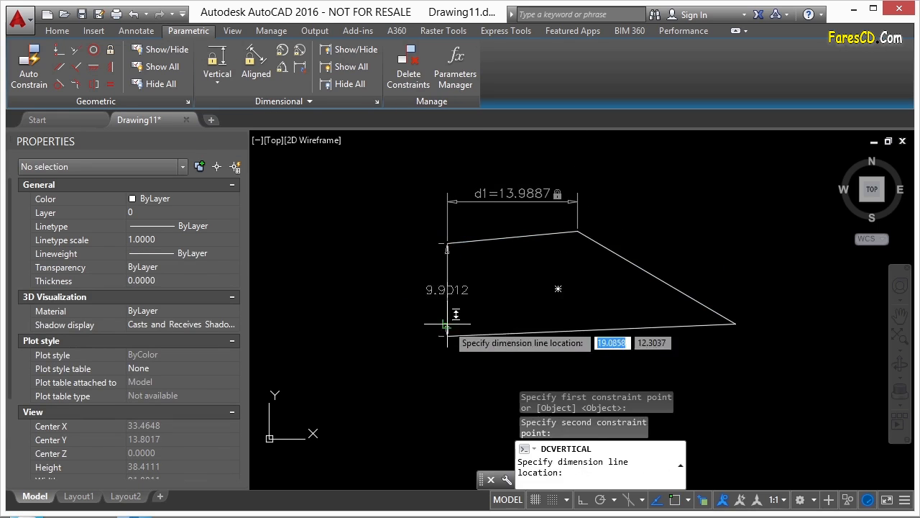
{"action": "left_click", "coordinate": [403, 289]}
Stretch the polyline's left edge by its grips, lowering its upper vertex and shifting its lower vertex right so the edge slants
{"action": "left_click", "coordinate": [447, 261]}
{"action": "left_click", "coordinate": [447, 243]}
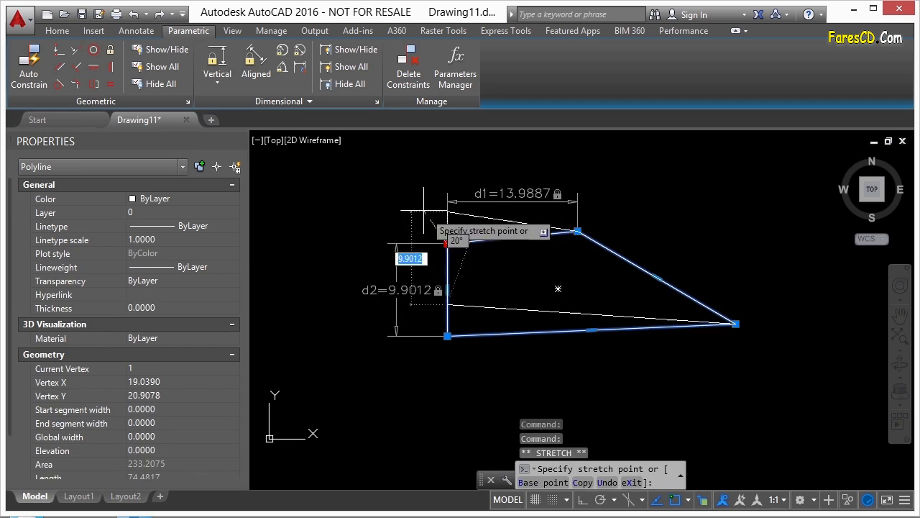
{"action": "left_click", "coordinate": [448, 199]}
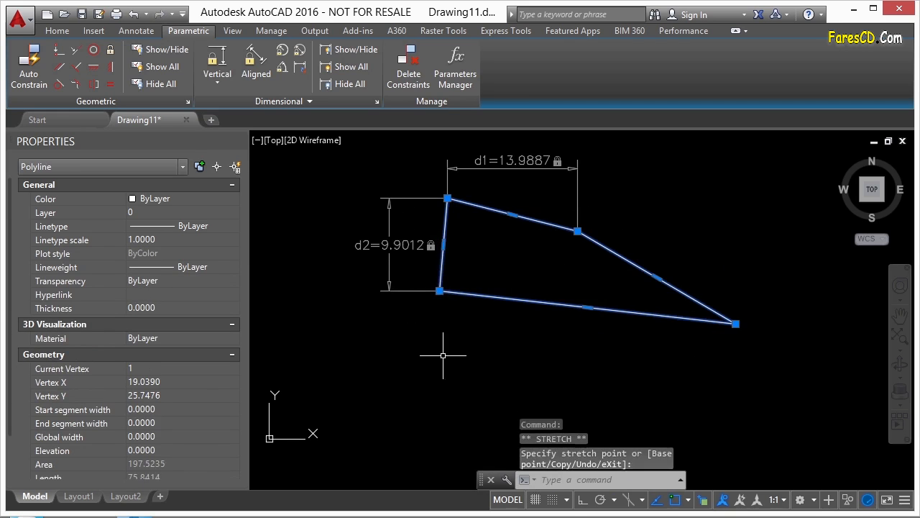
{"action": "left_click", "coordinate": [448, 291]}
{"action": "key", "text": "Escape"}
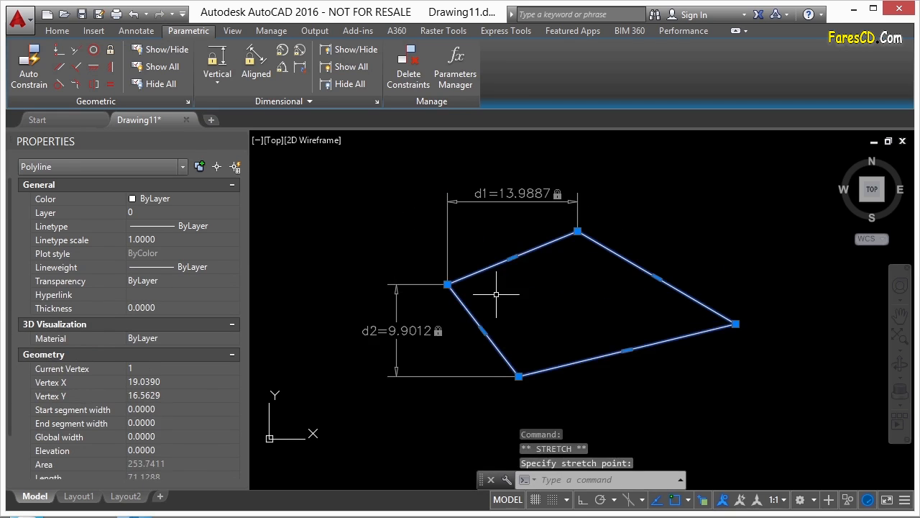
{"action": "key", "text": "Escape"}
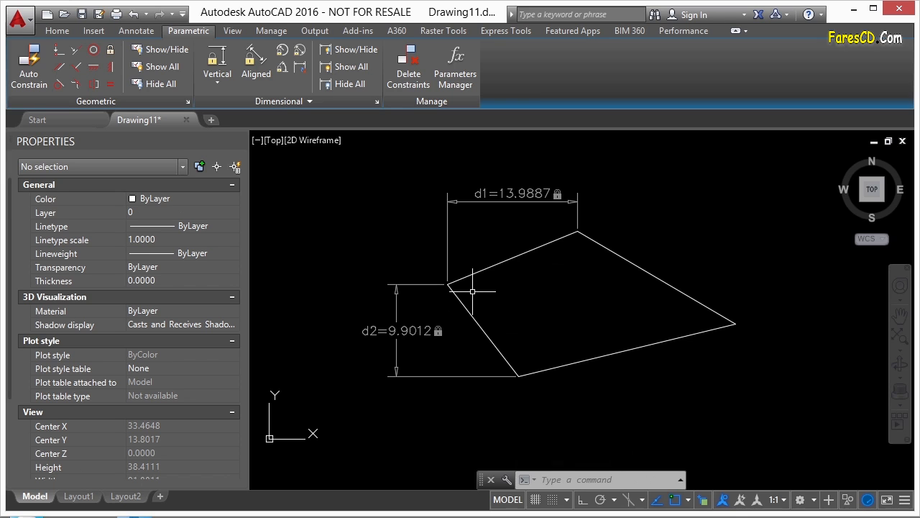
Add an angular constraint between the polyline's top and left edges, placed inside the shape, accepting the default angle
{"action": "left_click", "coordinate": [284, 68]}
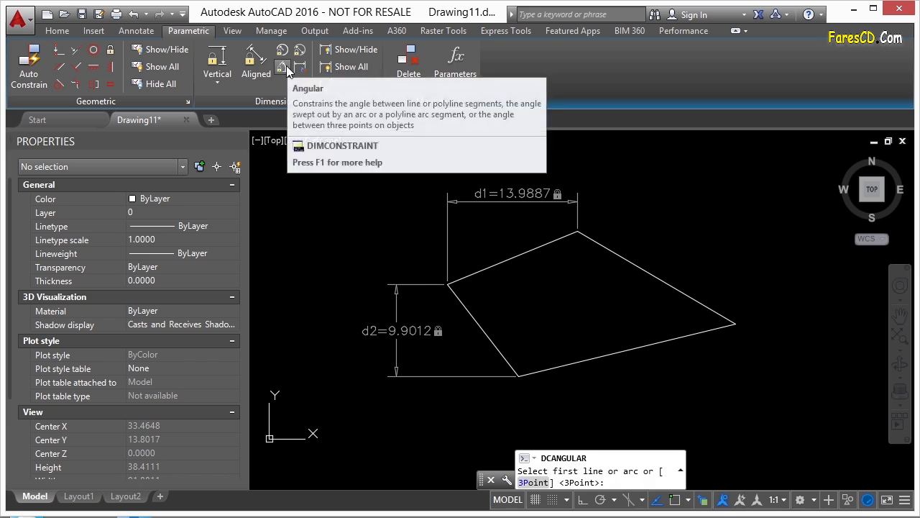
{"action": "left_click", "coordinate": [497, 264]}
{"action": "left_click", "coordinate": [468, 310]}
{"action": "left_click", "coordinate": [507, 302]}
{"action": "key", "text": "Return"}
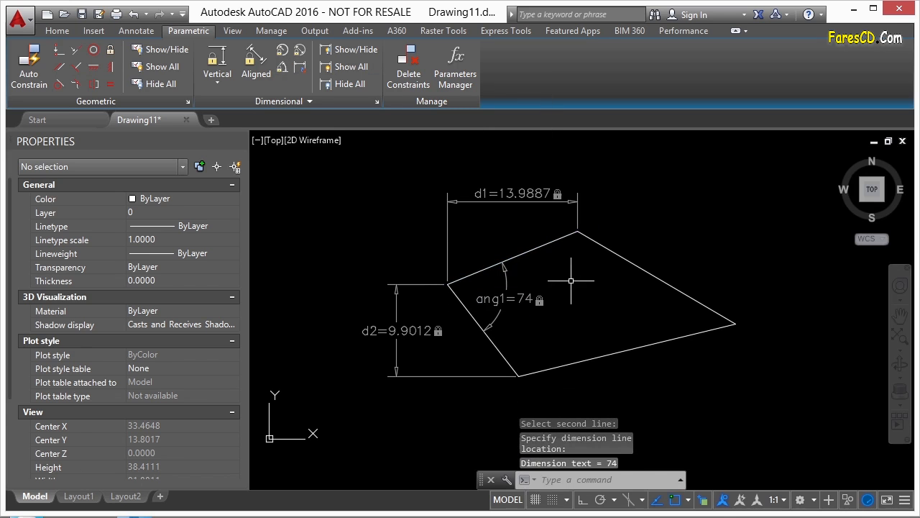
Stretch the polyline's top vertex downward and its lower-left vertex to the right to test the angular constraint
{"action": "left_click", "coordinate": [545, 247]}
{"action": "left_click", "coordinate": [577, 231]}
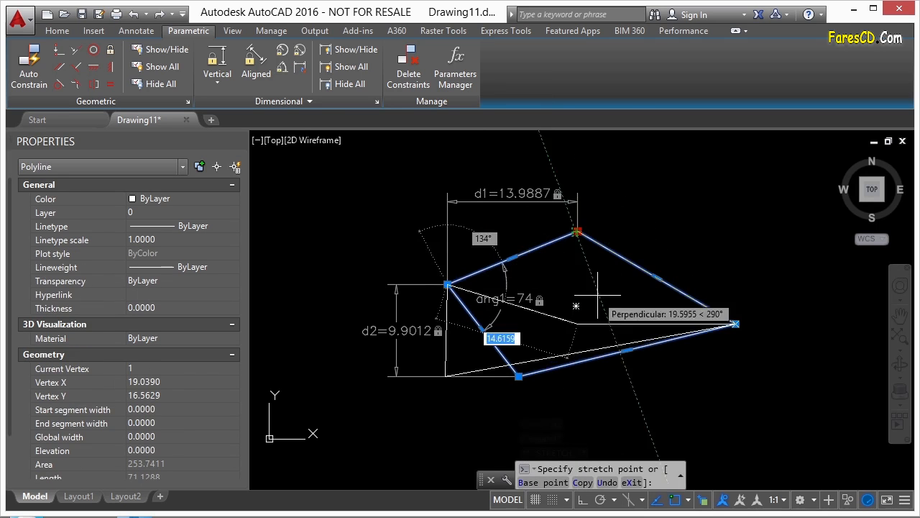
{"action": "left_click", "coordinate": [577, 277]}
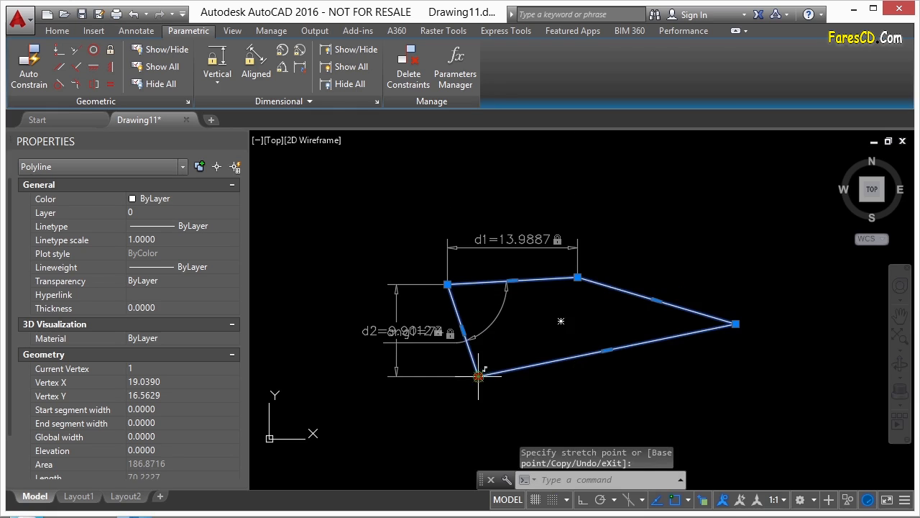
{"action": "left_click", "coordinate": [522, 375]}
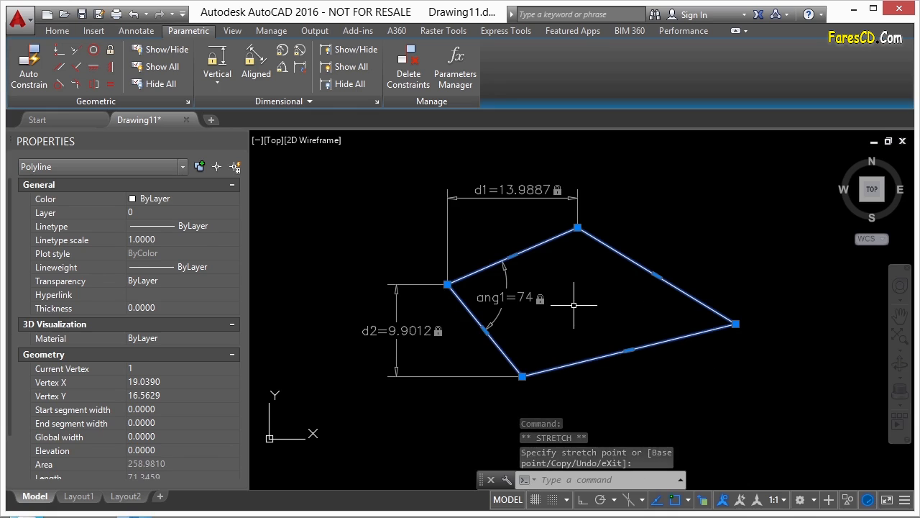
{"action": "key", "text": "Escape"}
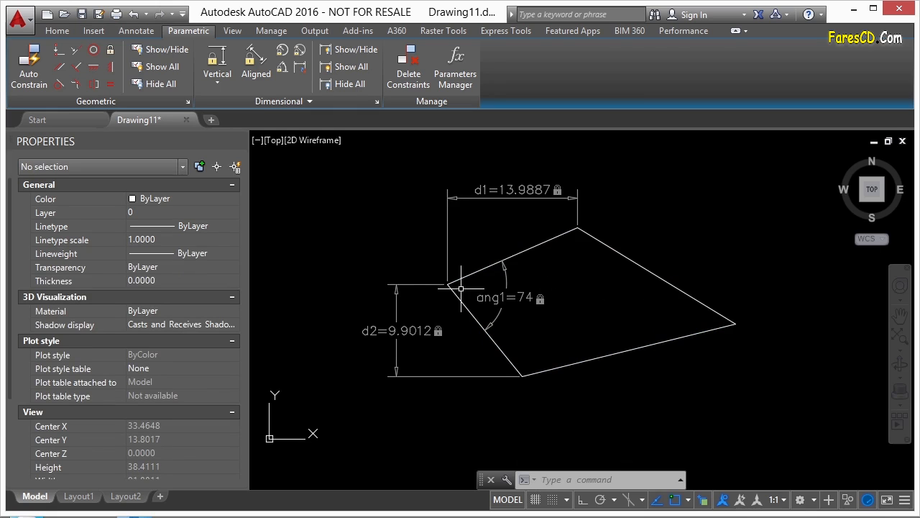
{"action": "scroll", "coordinate": [391, 286], "scroll_direction": "down", "scroll_amount": 2}
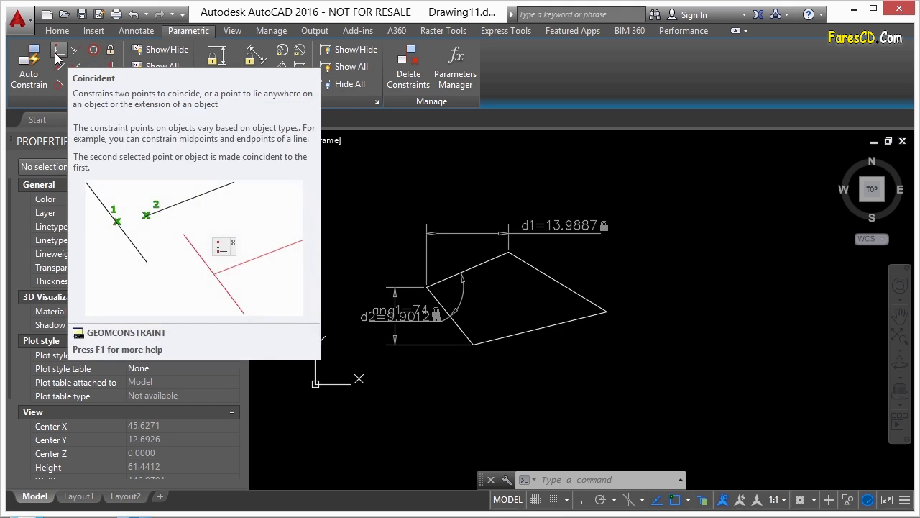
{"action": "middle_click_drag", "start_coordinate": [644, 266], "coordinate": [532, 262]}
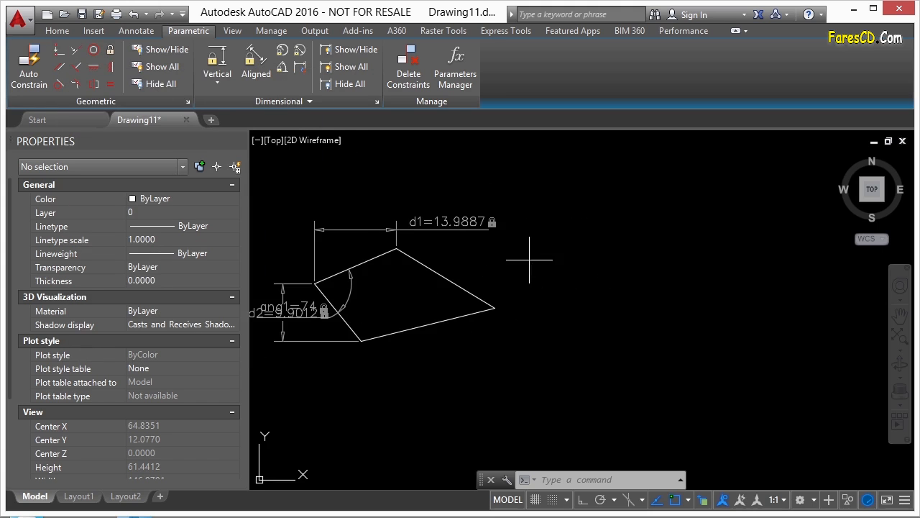
Draw two separate crossing lines to the right of the constrained polyline, one nearly vertical and one nearly horizontal
{"action": "type", "text": "l"}
{"action": "key", "text": "Return"}
{"action": "left_click", "coordinate": [648, 217]}
{"action": "left_click", "coordinate": [664, 344]}
{"action": "key", "text": "Return"}
{"action": "key", "text": "Return"}
{"action": "left_click", "coordinate": [580, 288]}
{"action": "left_click", "coordinate": [703, 280]}
{"action": "key", "text": "Return"}
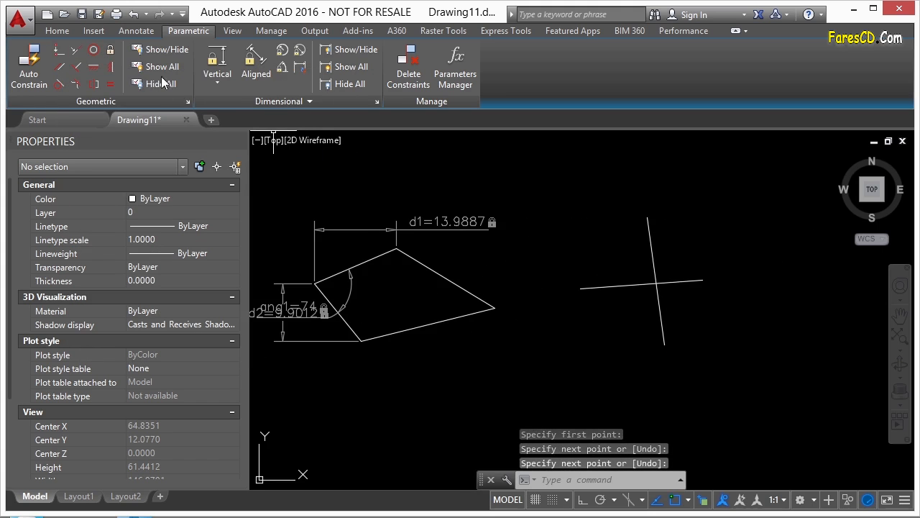
Apply a coincident constraint between the two crossing lines at their intersection and inspect its marker
{"action": "left_click", "coordinate": [58, 50]}
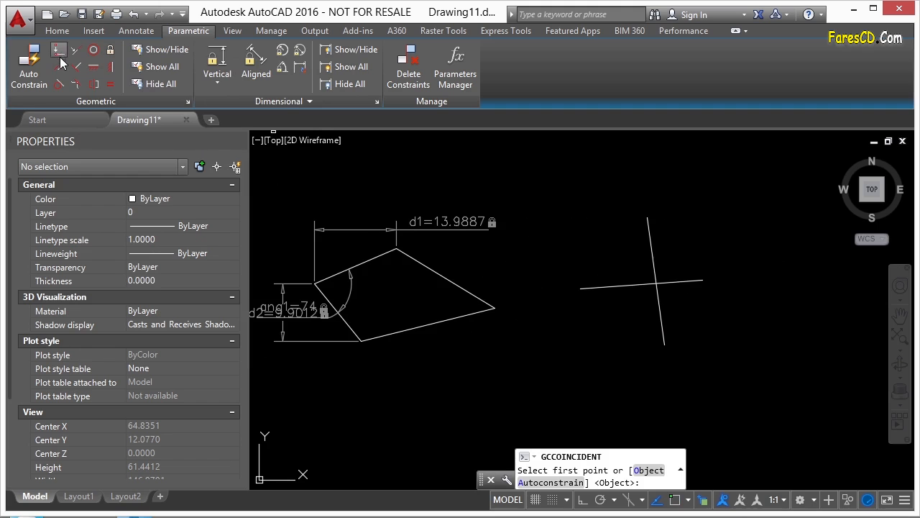
{"action": "scroll", "coordinate": [660, 276], "scroll_direction": "up", "scroll_amount": 2}
{"action": "left_click", "coordinate": [665, 279]}
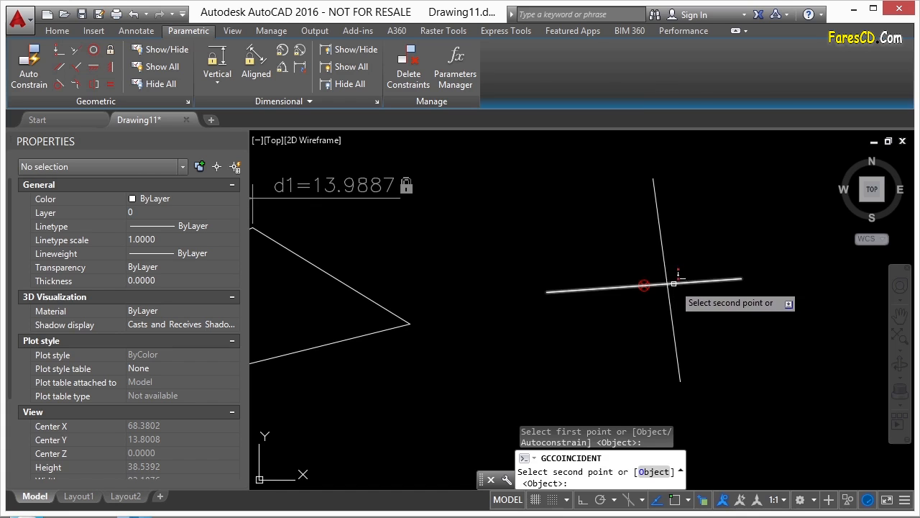
{"action": "left_click", "coordinate": [667, 283]}
{"action": "scroll", "coordinate": [650, 285], "scroll_direction": "up", "scroll_amount": 6}
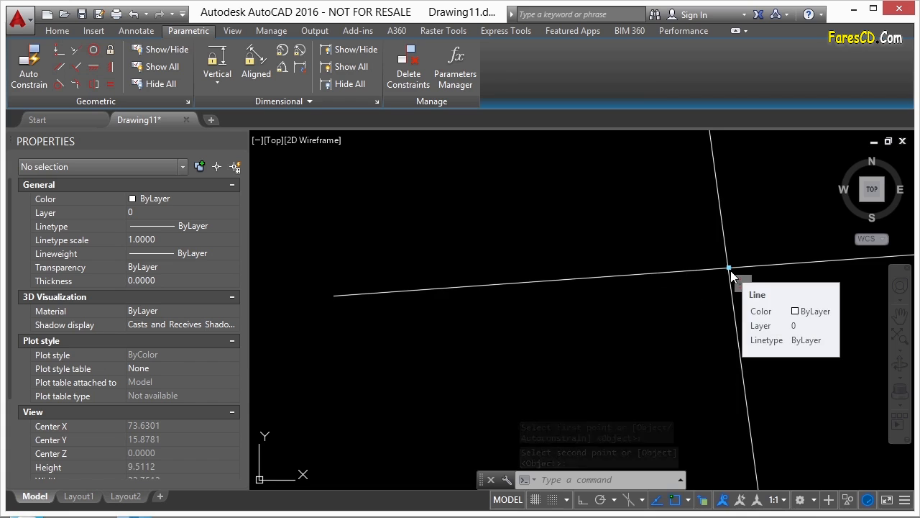
{"action": "mouse_move", "coordinate": [730, 271]}
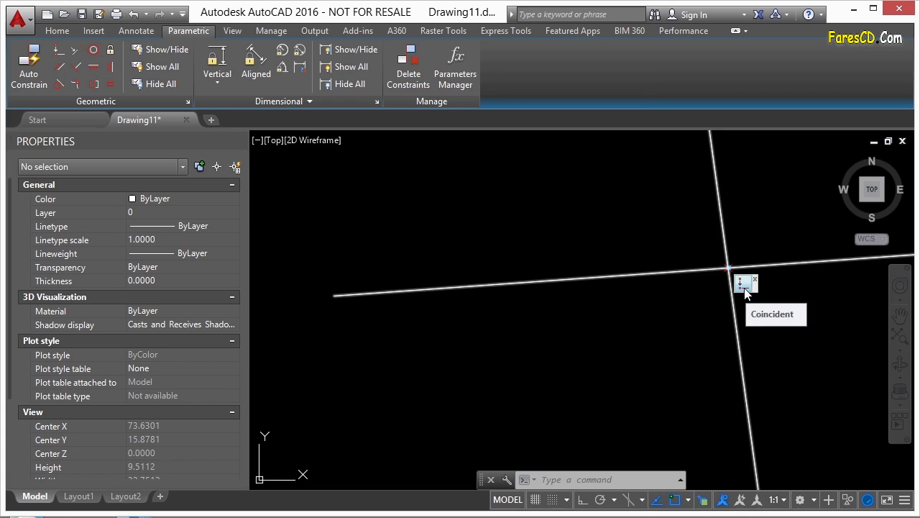
Draw a rectangle with an area of about 515 to the right of the crossing lines
{"action": "scroll", "coordinate": [437, 323], "scroll_direction": "down", "scroll_amount": 8}
{"action": "key", "text": "Escape"}
{"action": "type", "text": "rec"}
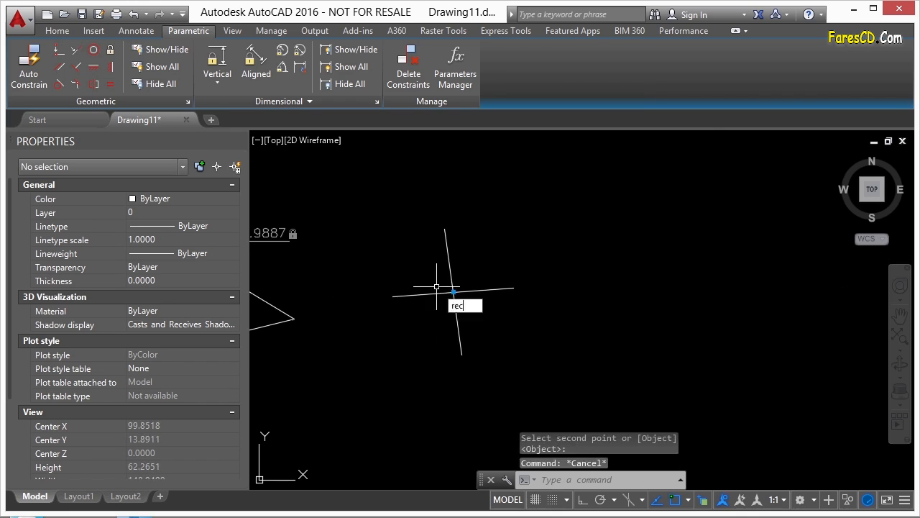
{"action": "key", "text": "Return"}
{"action": "left_click", "coordinate": [597, 220]}
{"action": "left_click", "coordinate": [752, 330]}
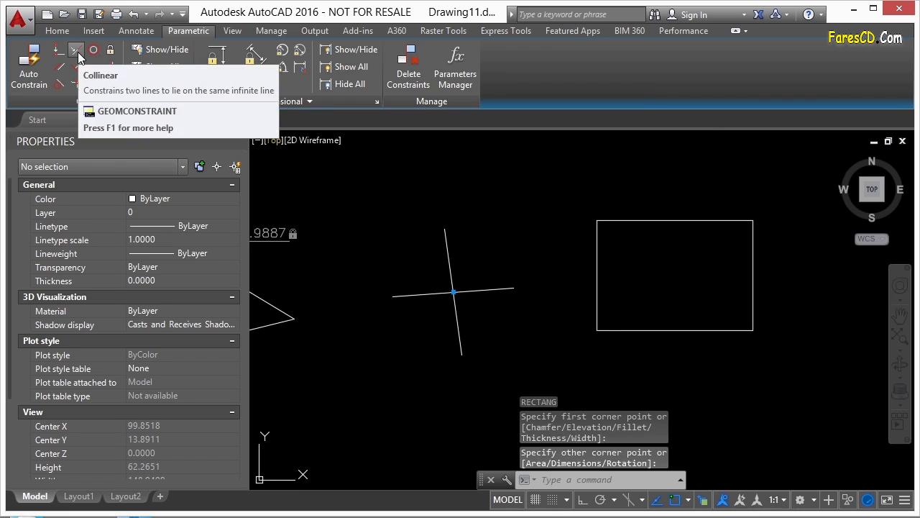
Apply a parallel constraint between the rectangle's top and bottom edges
{"action": "left_click", "coordinate": [60, 68]}
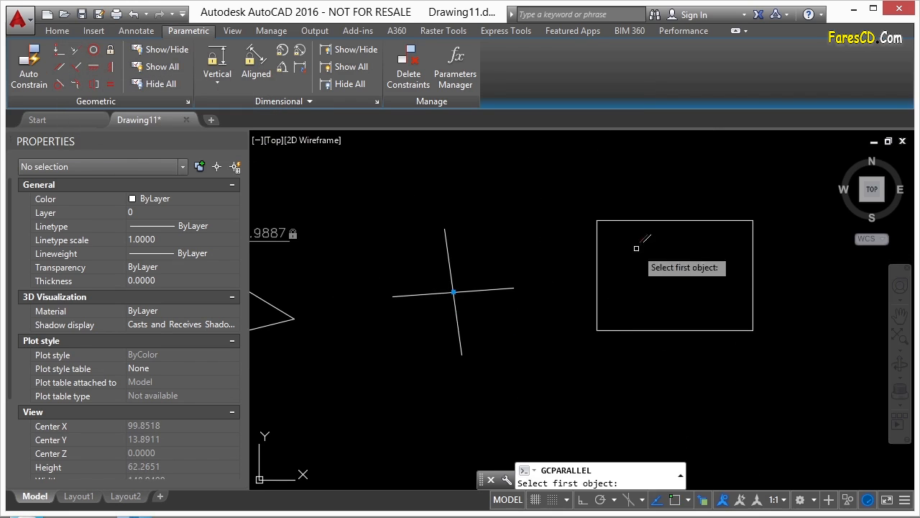
{"action": "left_click", "coordinate": [684, 220]}
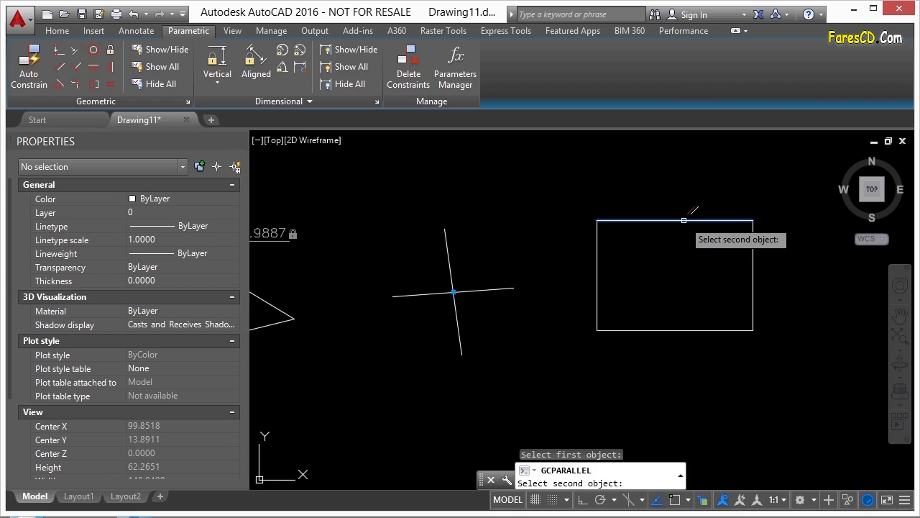
{"action": "left_click", "coordinate": [705, 330]}
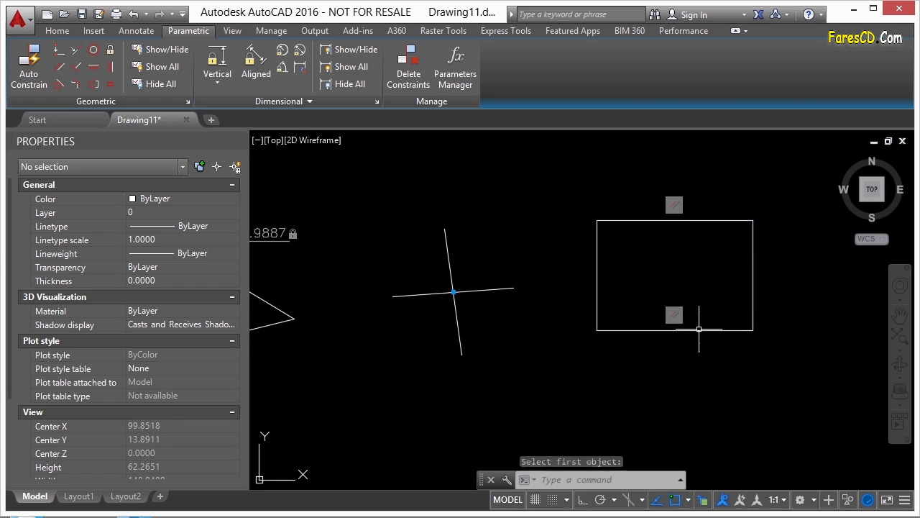
Stretch the rectangle's upper-right vertex, and shift its top edge down and to the right to test the parallel constraint
{"action": "left_click", "coordinate": [715, 221]}
{"action": "left_click", "coordinate": [753, 220]}
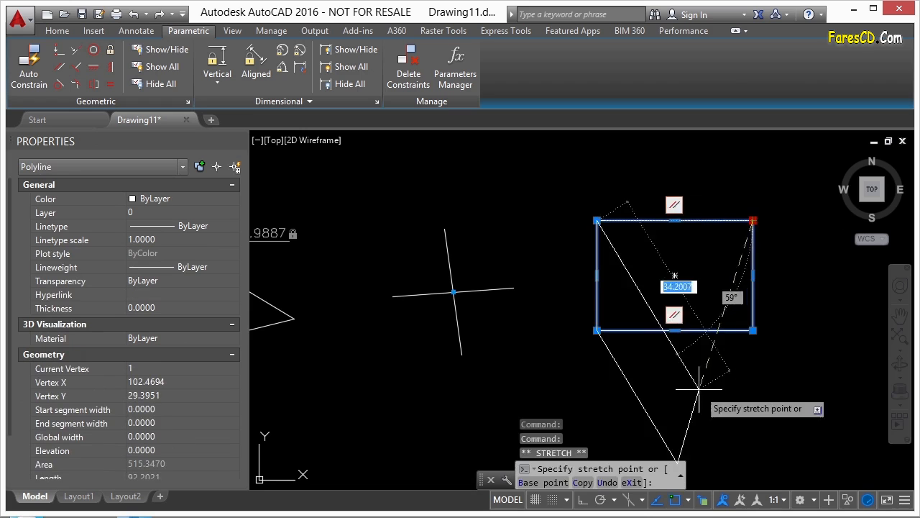
{"action": "left_click", "coordinate": [742, 382]}
{"action": "left_click", "coordinate": [744, 213]}
{"action": "left_click", "coordinate": [670, 217]}
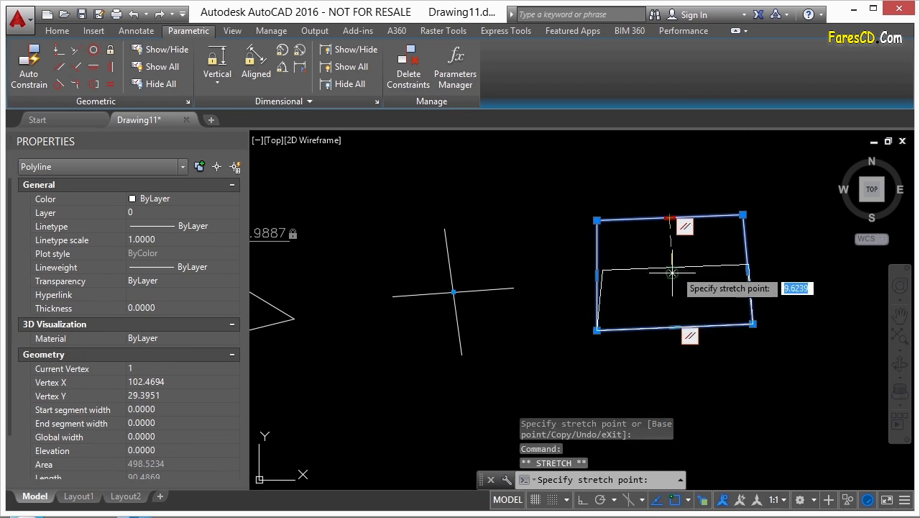
{"action": "left_click", "coordinate": [783, 273]}
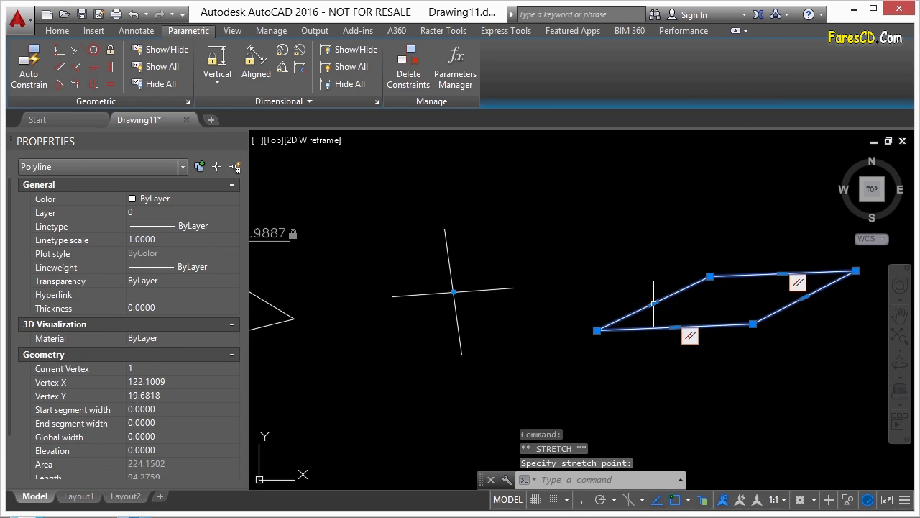
Stretch more of the parallel-constrained polyline's vertices by their grips into a flat, uneven quadrilateral, and clear the selection
{"action": "left_click", "coordinate": [703, 311]}
{"action": "left_click", "coordinate": [703, 311]}
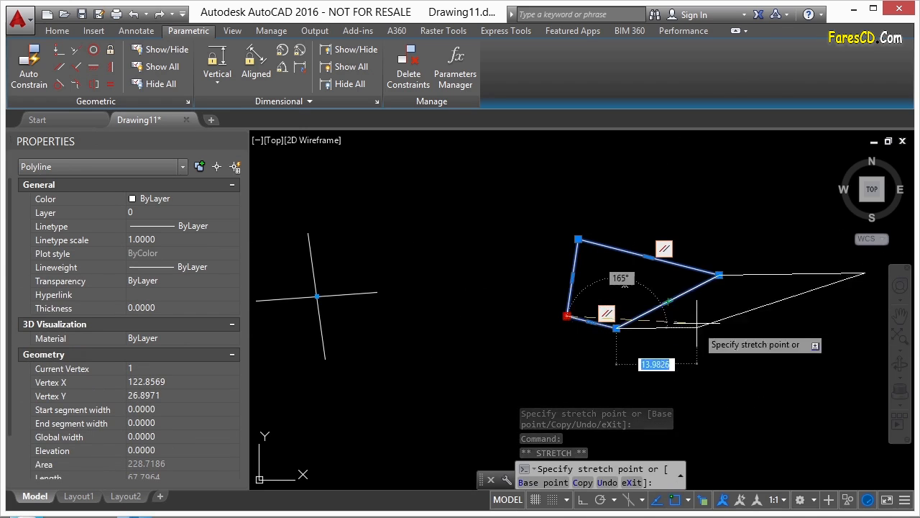
{"action": "left_click", "coordinate": [616, 328]}
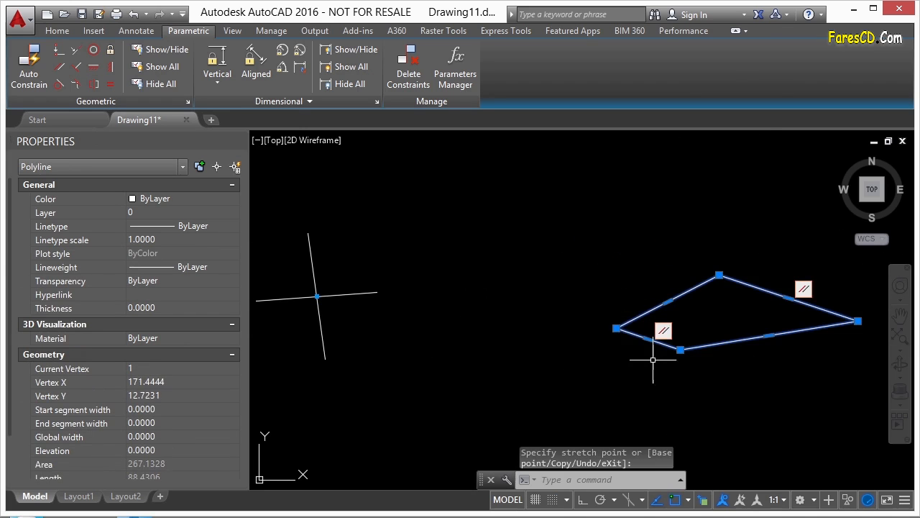
{"action": "key", "text": "Escape"}
{"action": "scroll", "coordinate": [546, 255], "scroll_direction": "down", "scroll_amount": 4}
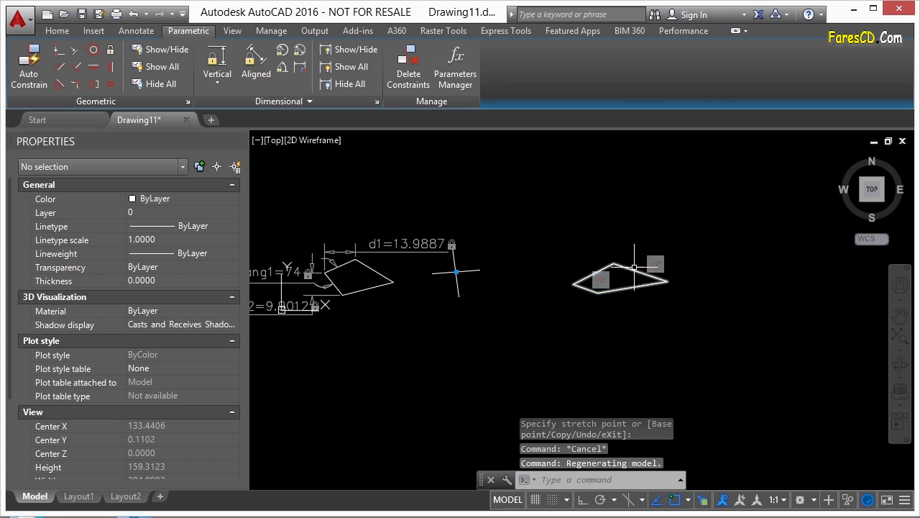